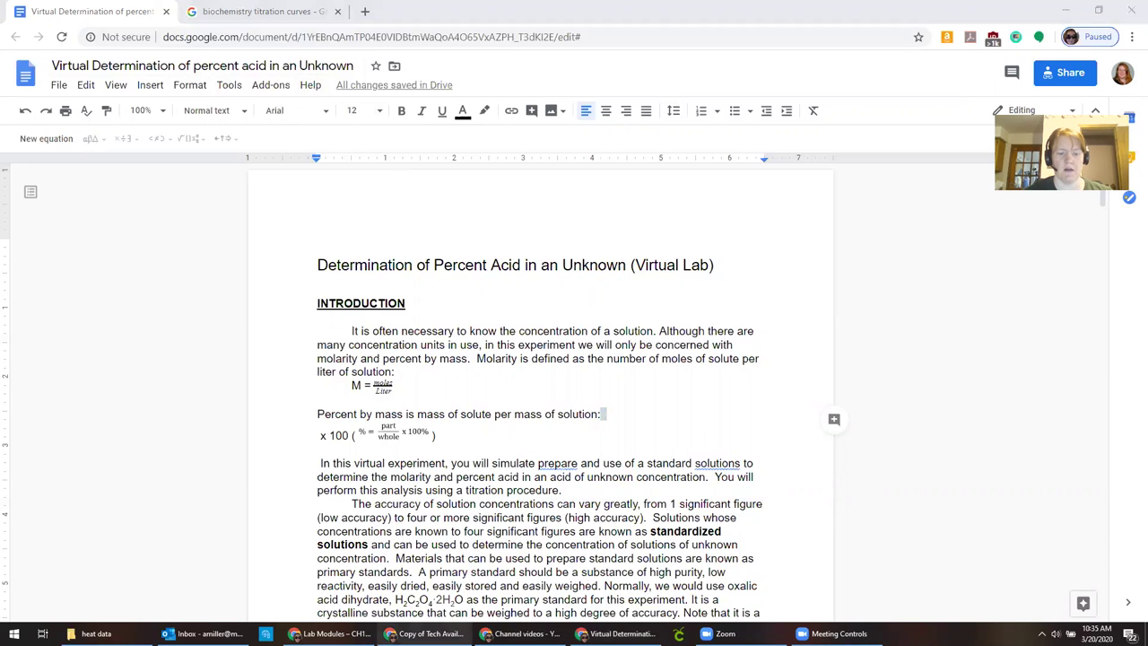
Switch to the CH141 General Chemistry 1 course in Blackboard and open its Lab Modules page.
click(429, 634)
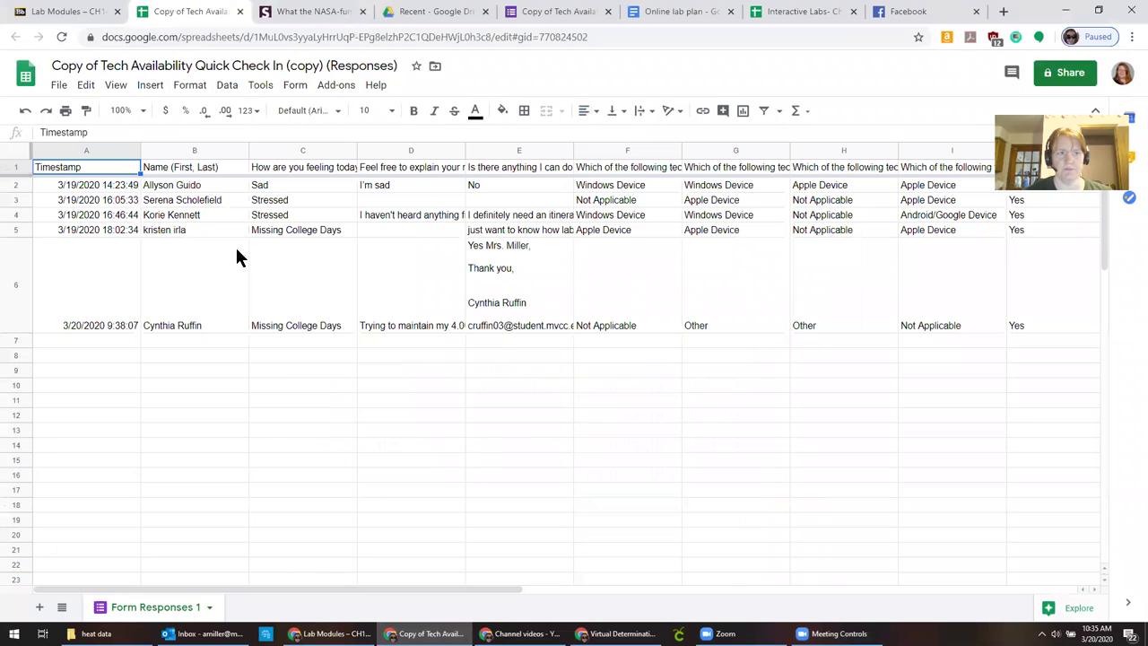
click(49, 11)
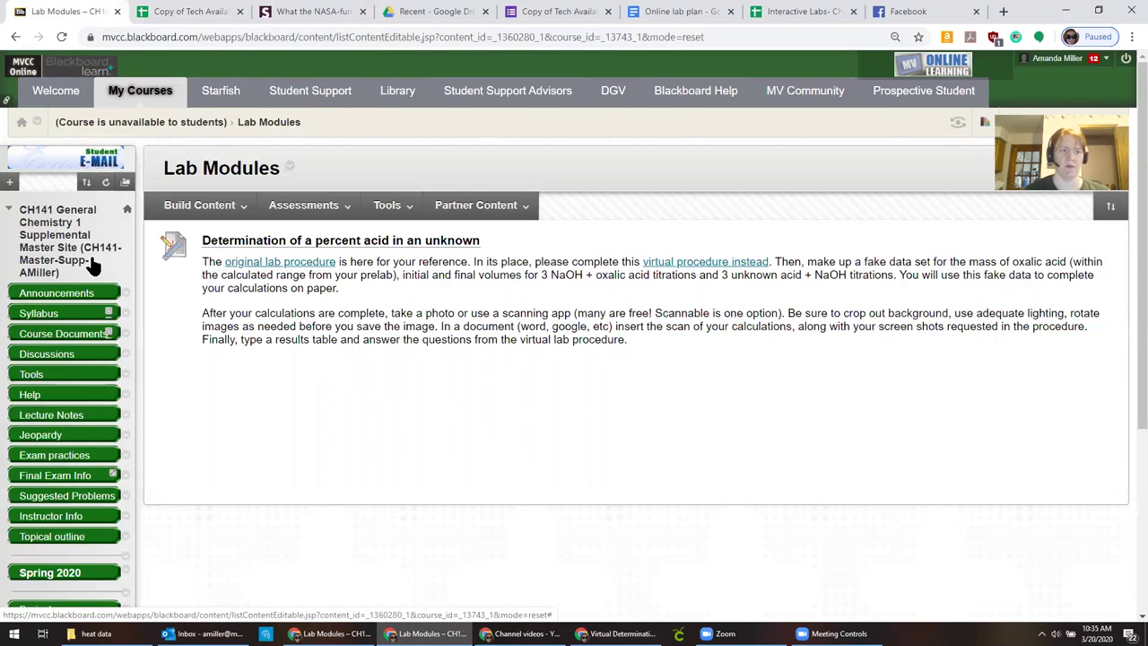
scroll(95, 274, down, 3)
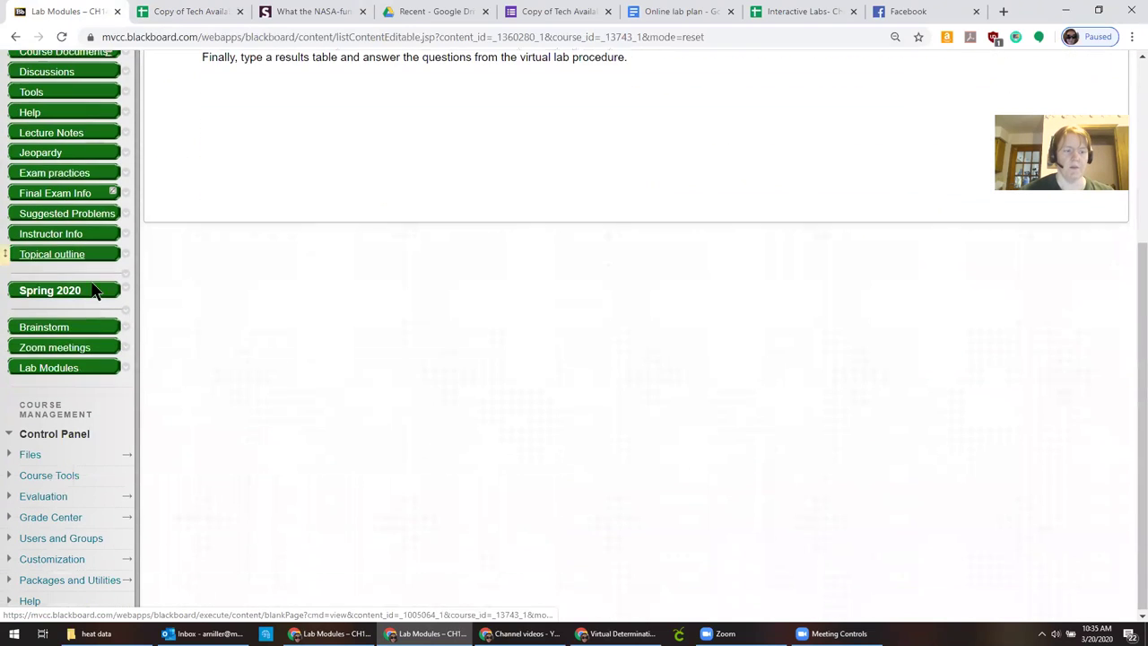
click(70, 375)
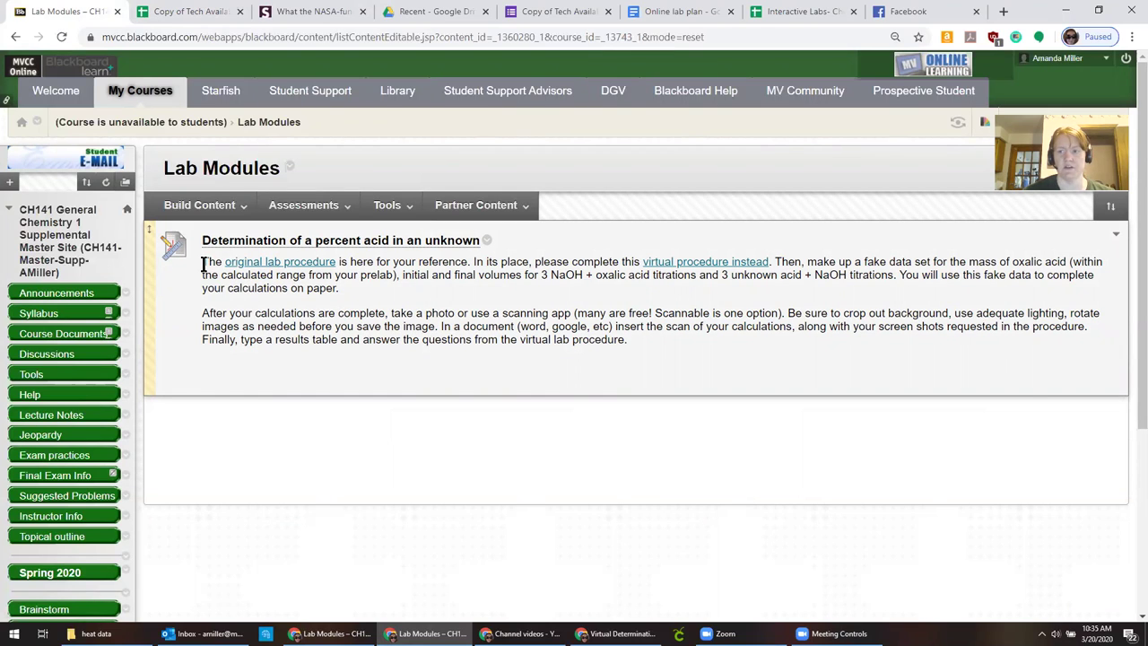
Copy the full instruction text of the "Determination of a percent acid in an unknown" item.
drag(201, 267, 555, 384)
key(ctrl+c)
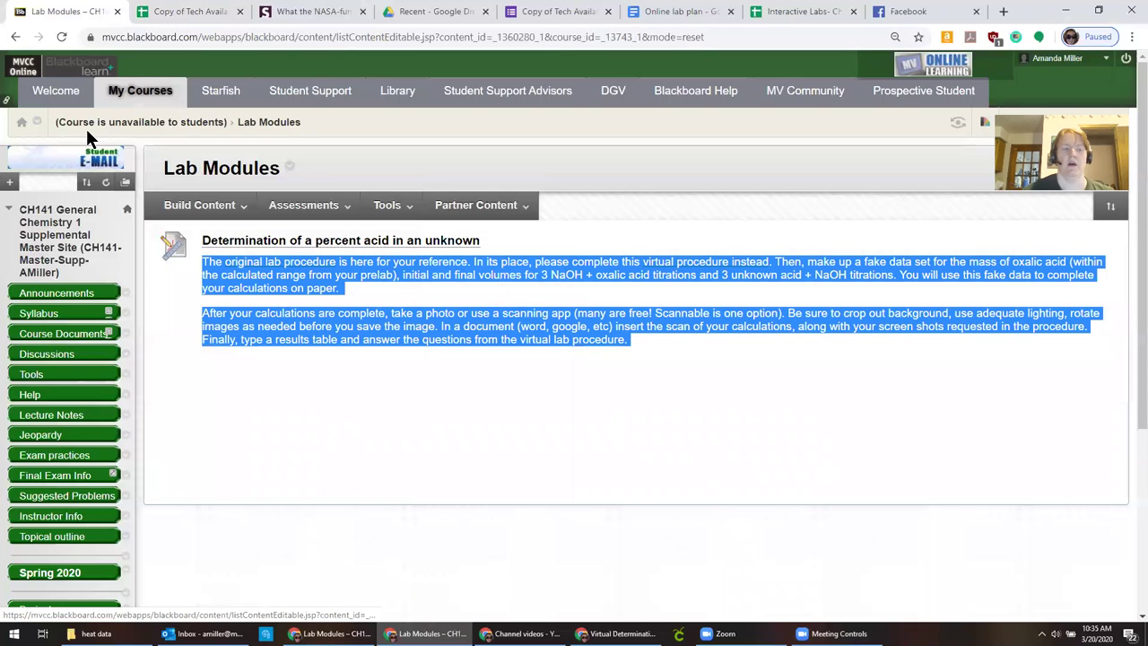
click(272, 476)
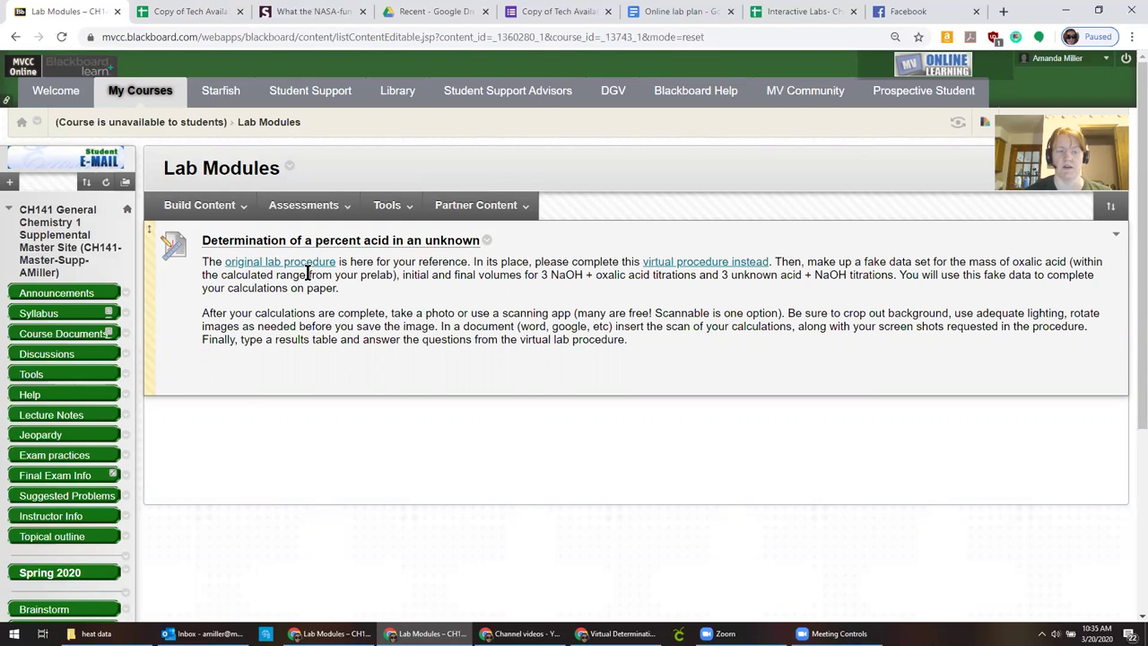
Create a new assignment in Lab Modules and name it "Titration virtual lab".
click(242, 207)
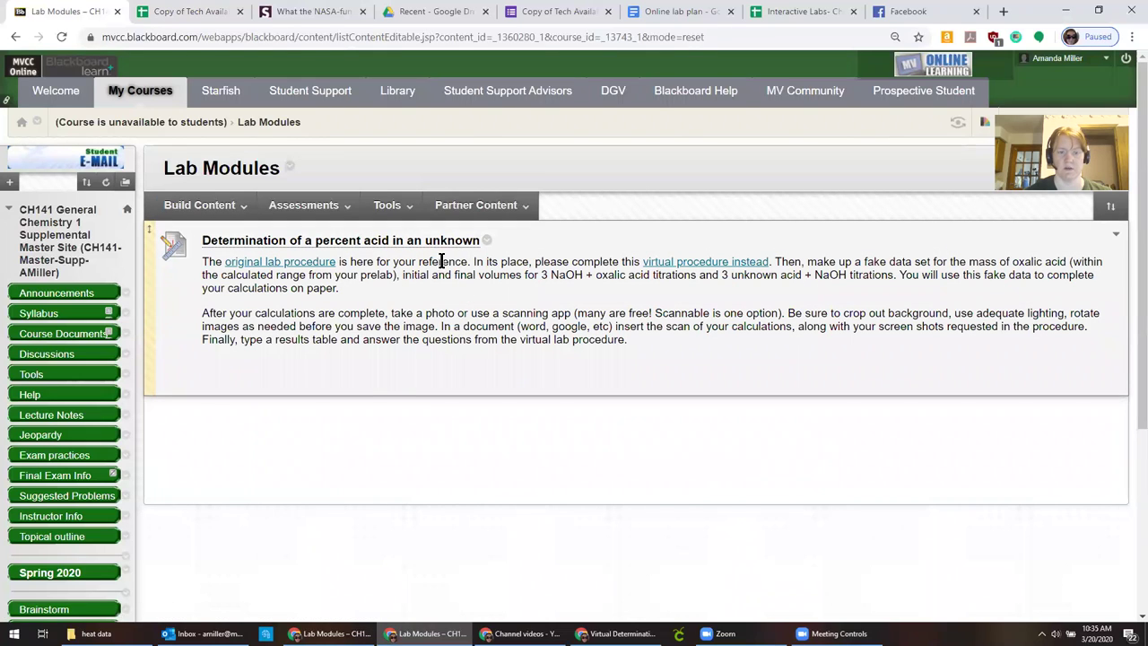
click(231, 212)
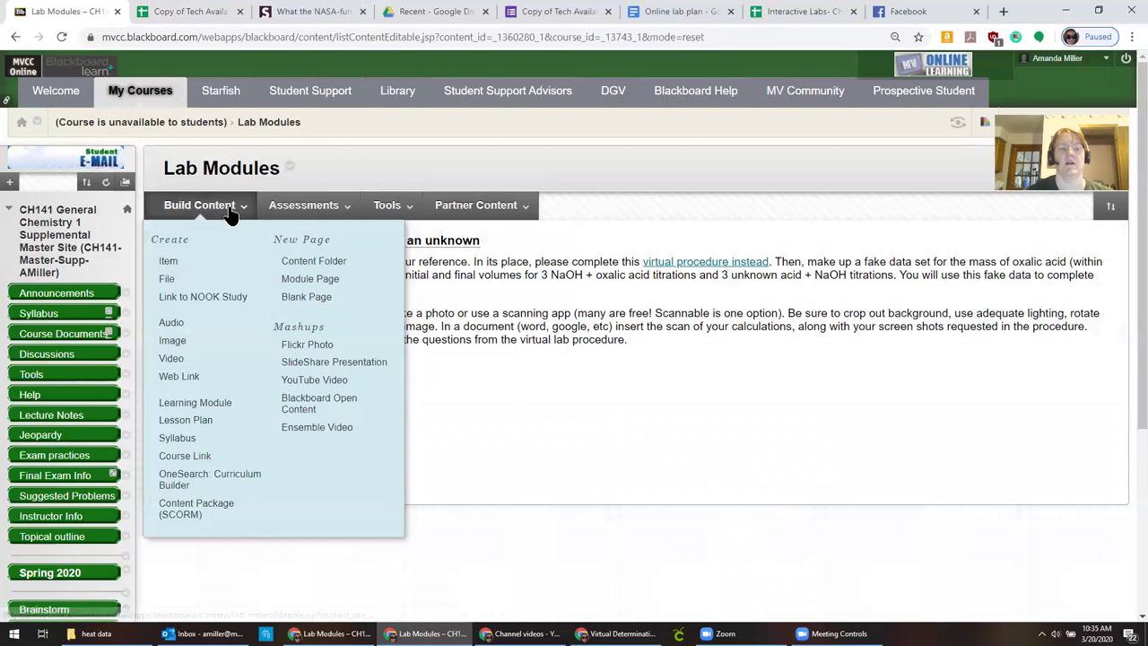
click(303, 207)
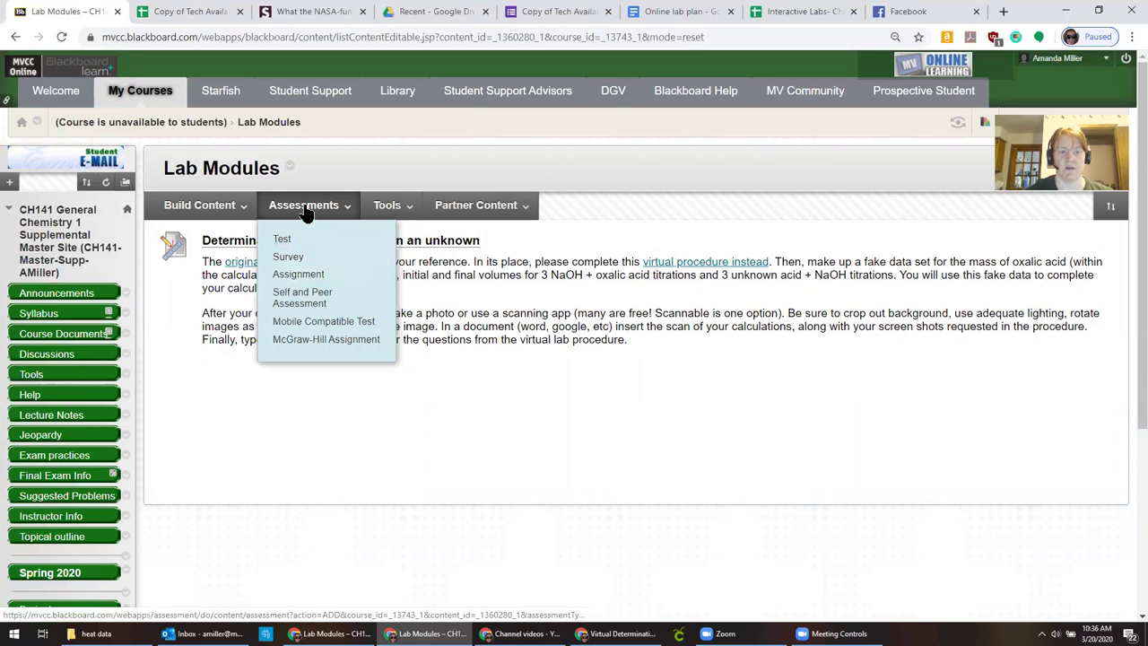
click(304, 278)
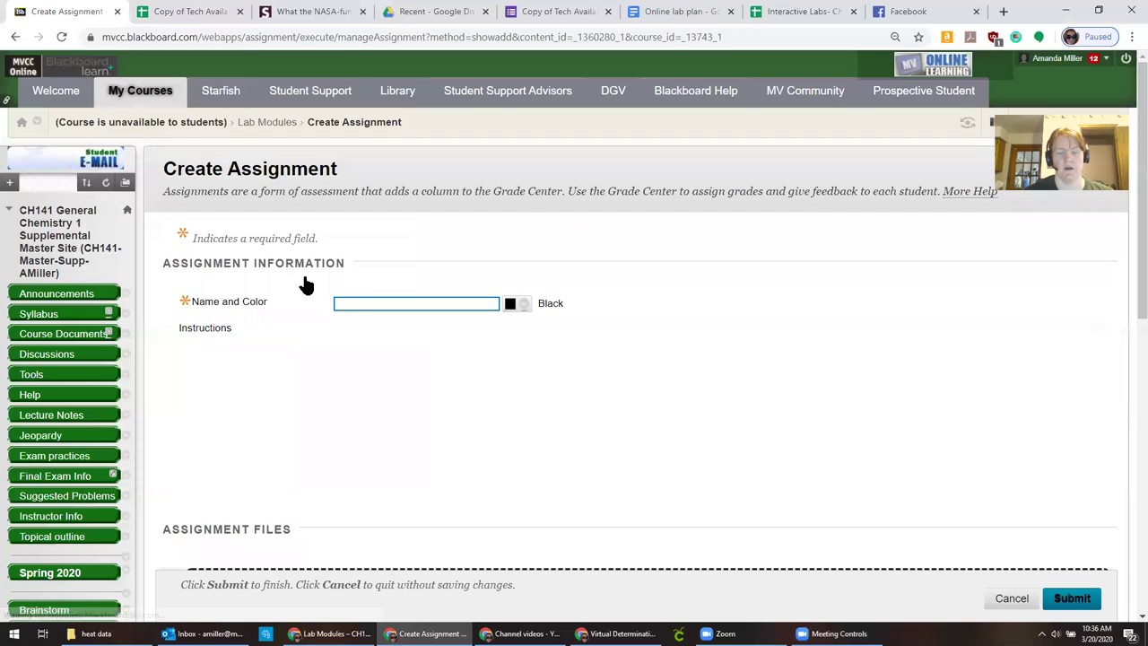
text(T)
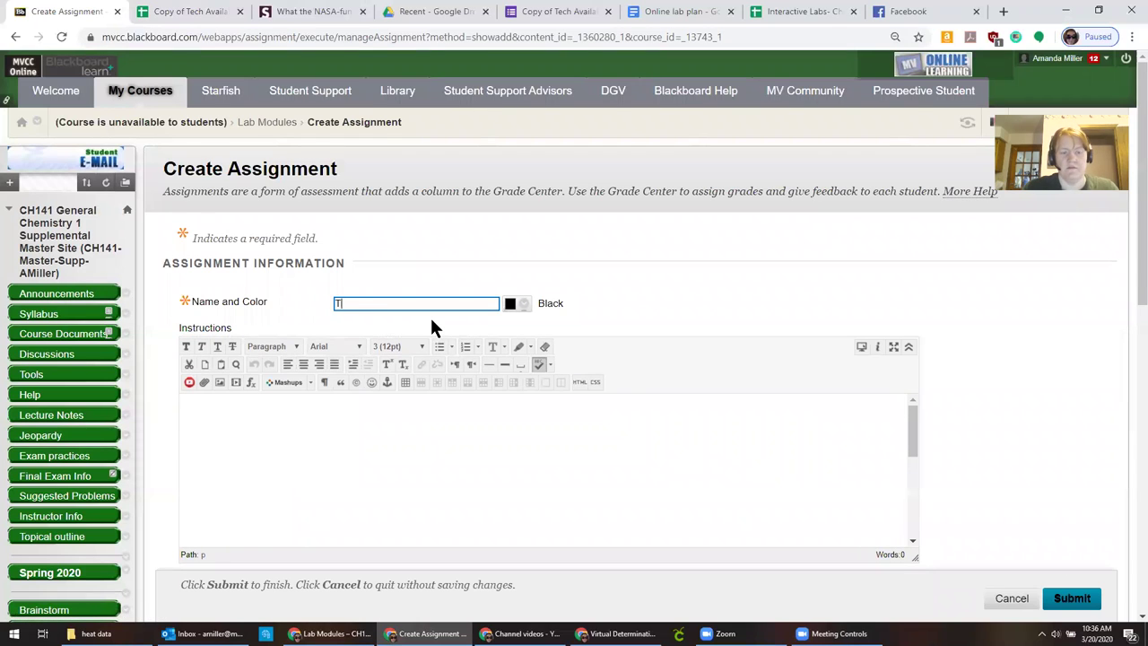
text(itration virtual lab)
right_click(361, 302)
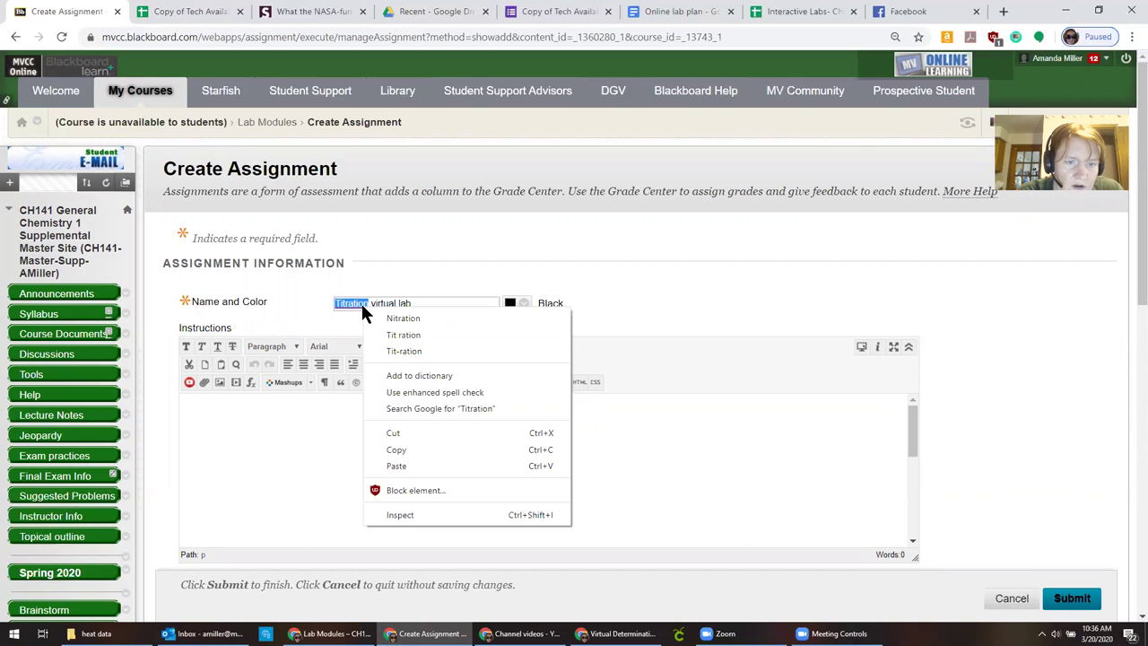
click(290, 479)
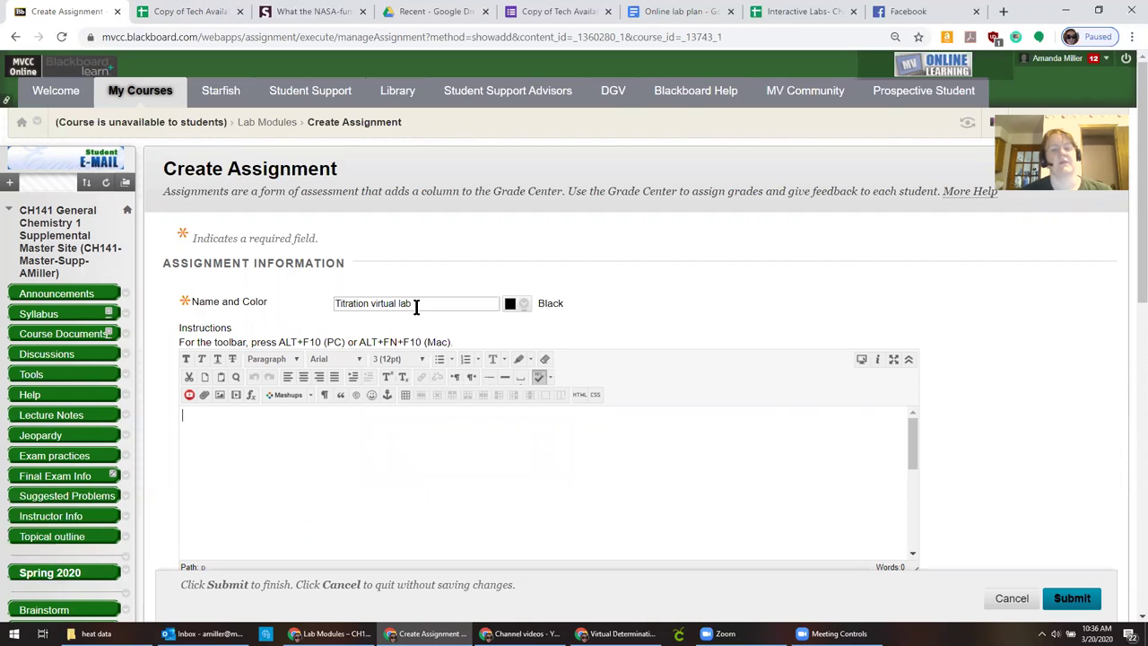
Paste the copied lab instructions, including their procedure links, into the assignment's instructions.
key(ctrl+v)
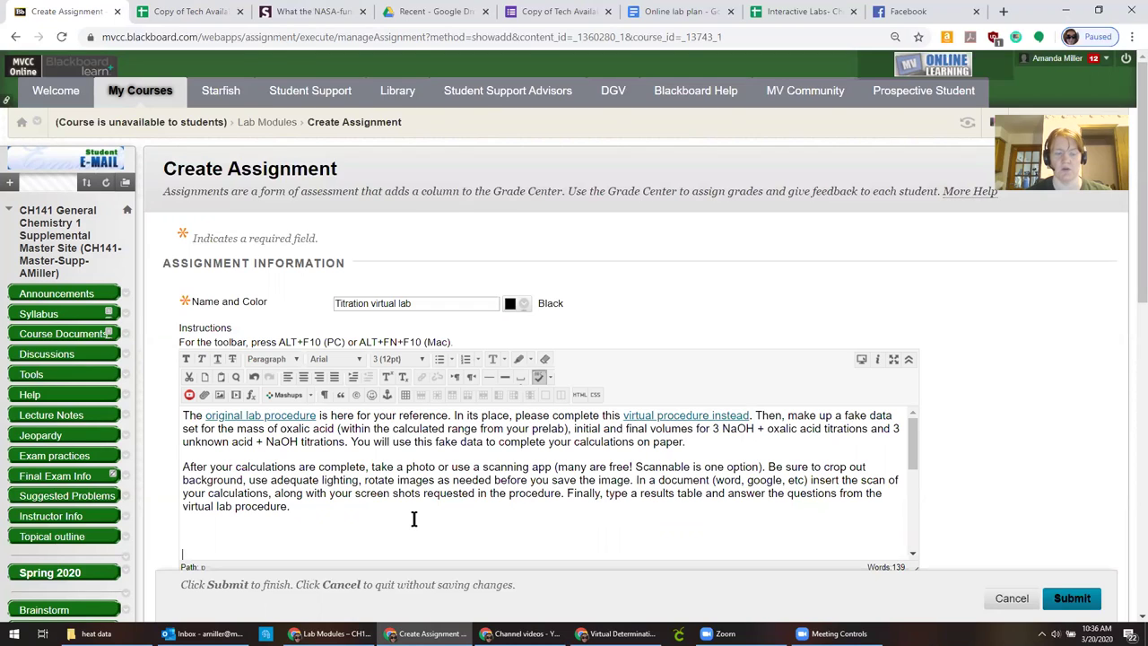
click(215, 533)
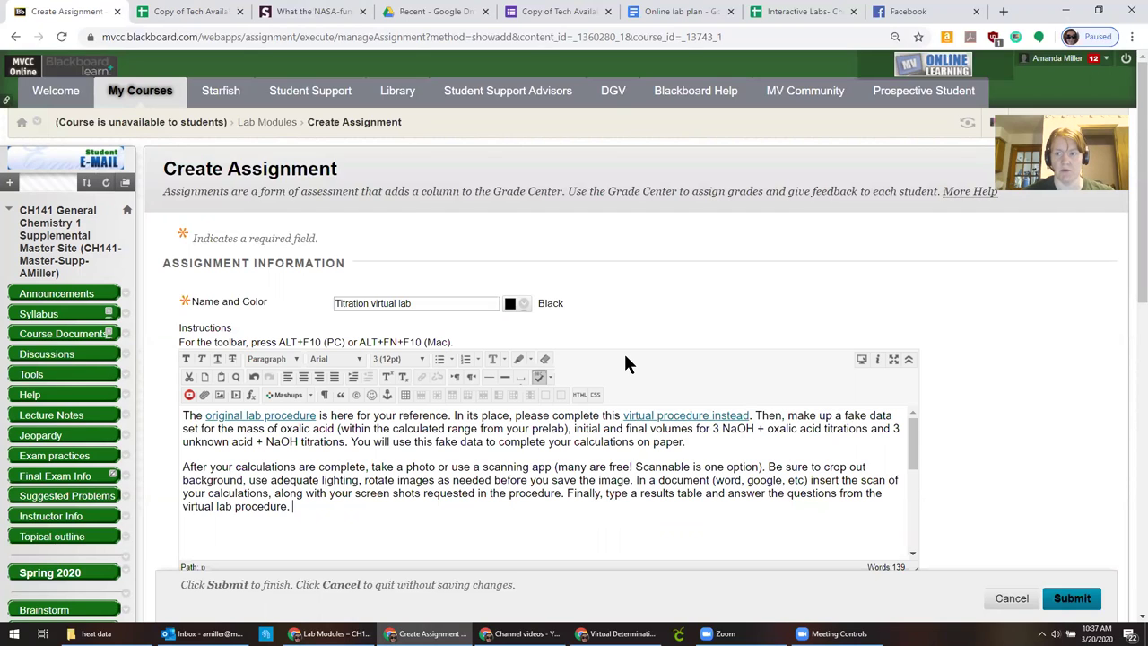
scroll(626, 363, down, 1)
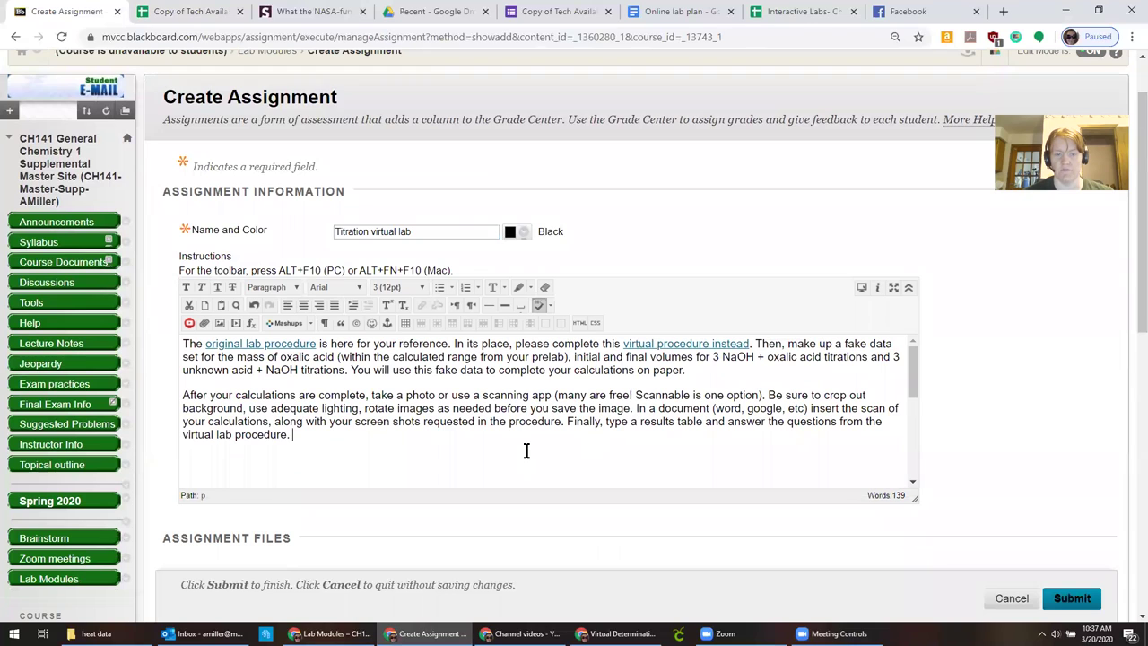
key(Return)
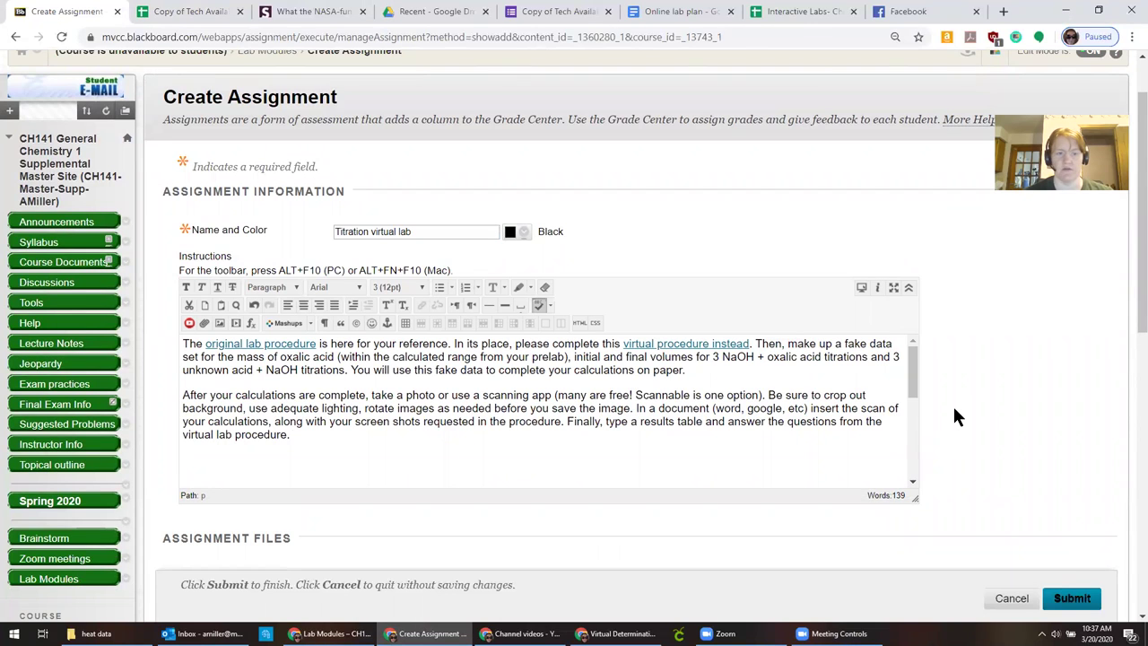
Examine the time choices offered for the assignment's due date, from Midnight to End of Day, without choosing one.
scroll(952, 403, down, 1)
scroll(879, 428, down, 2)
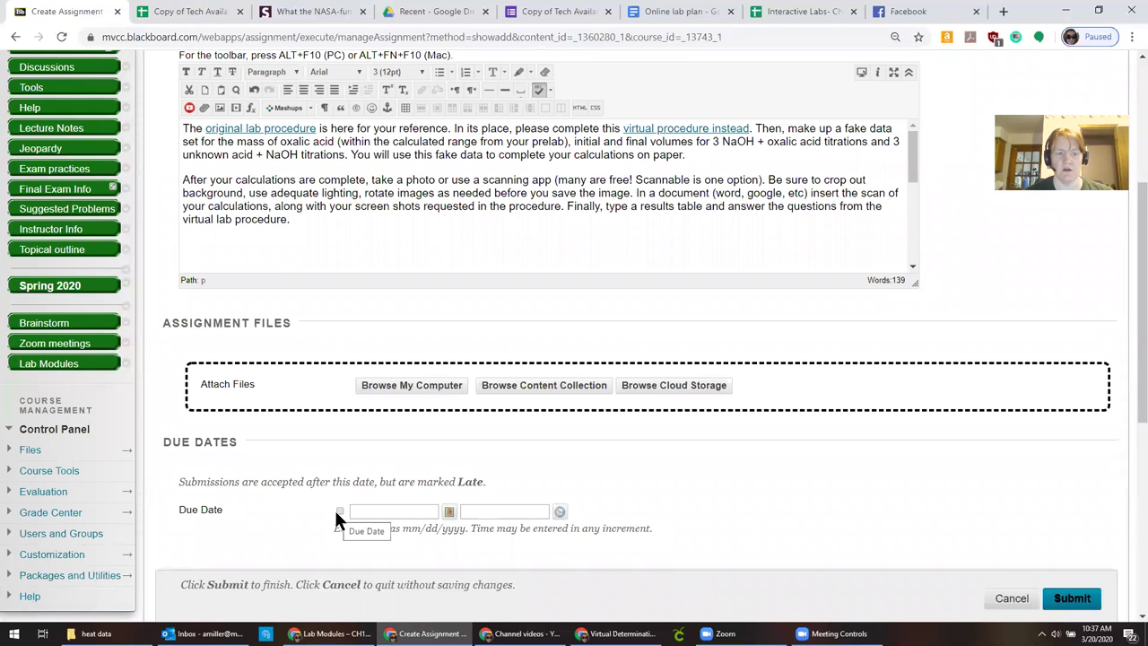
click(559, 512)
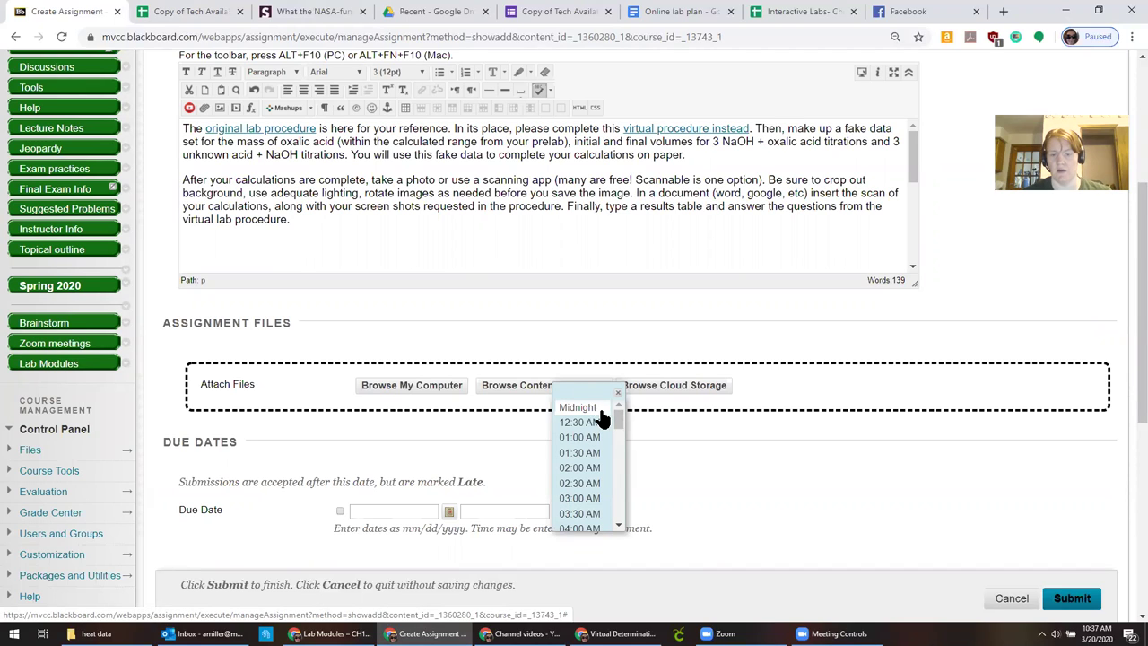
drag(615, 423, 610, 512)
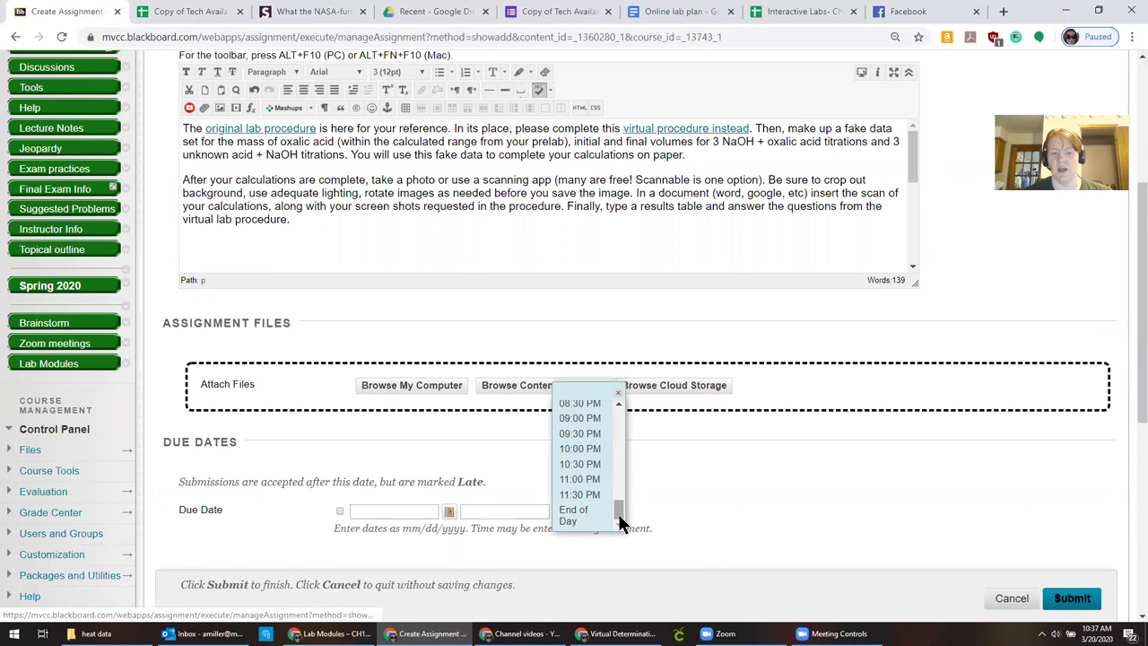
click(620, 507)
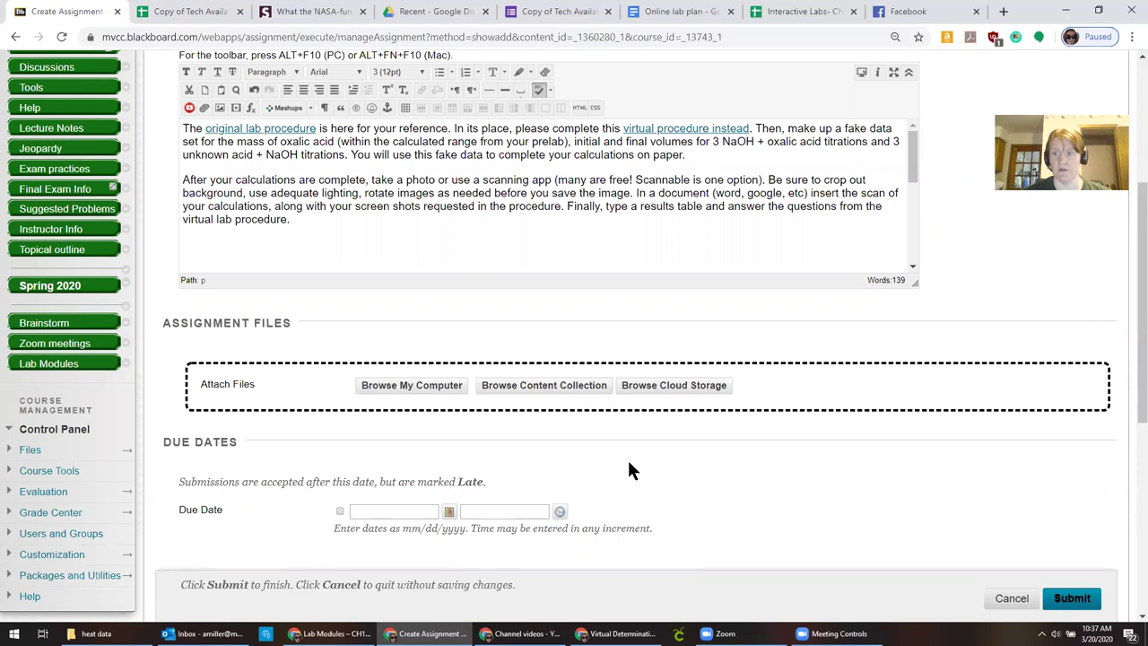
Set the assignment's points possible to 20.
scroll(629, 464, down, 2)
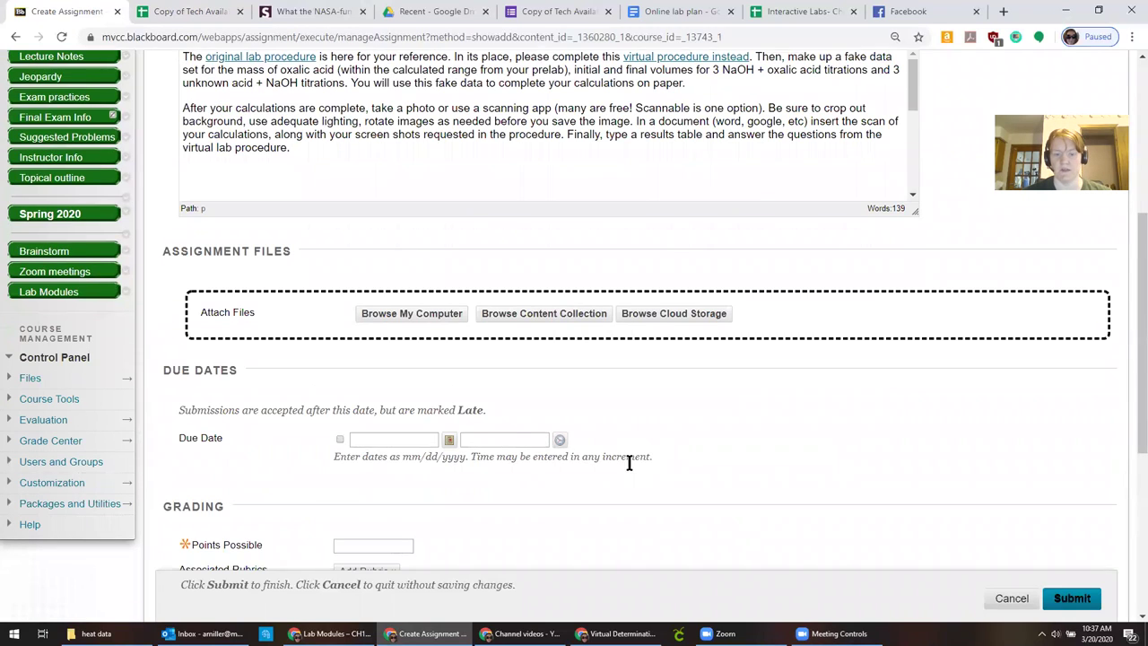
click(384, 475)
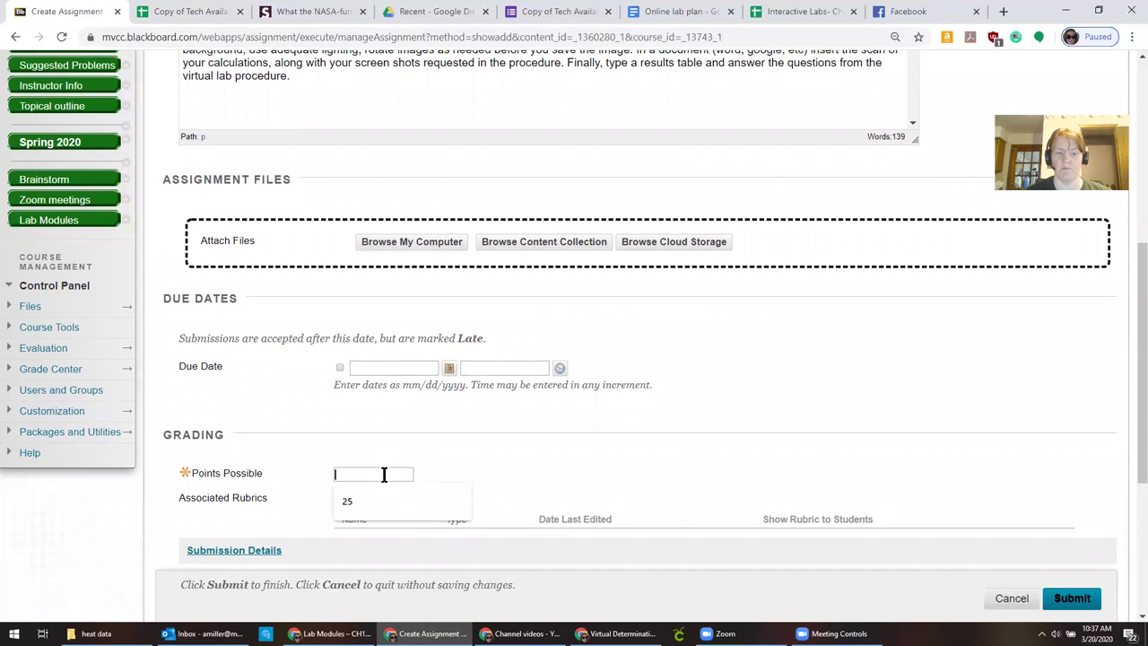
text(20)
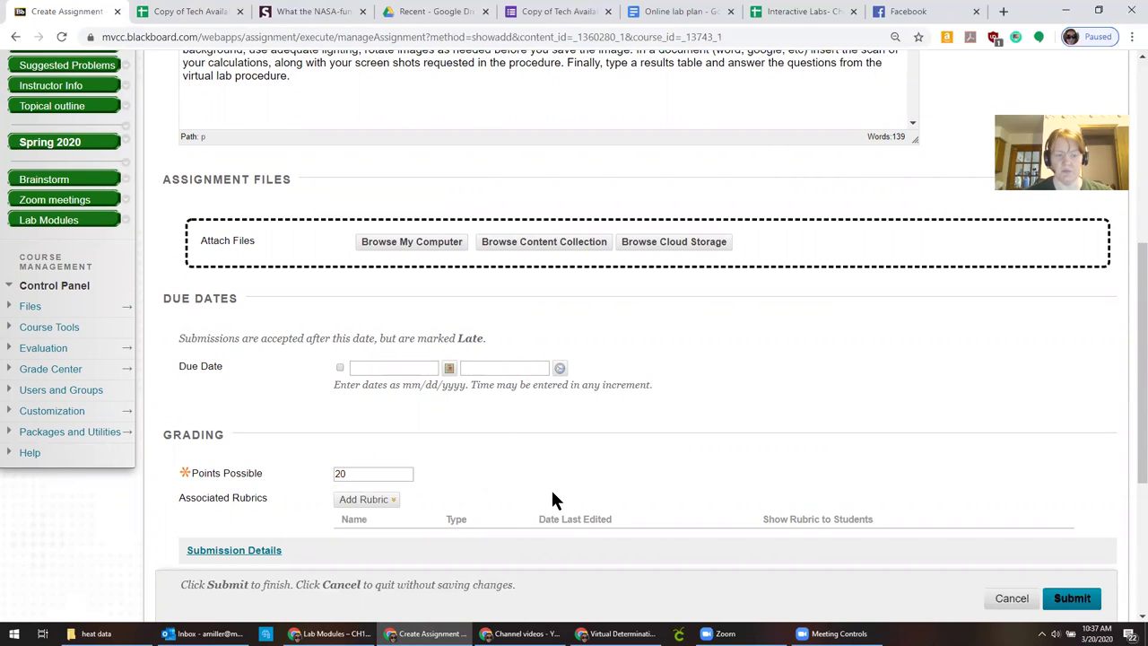
In the submission details, allow unlimited attempts and score them using the highest grade.
scroll(551, 487, down, 1)
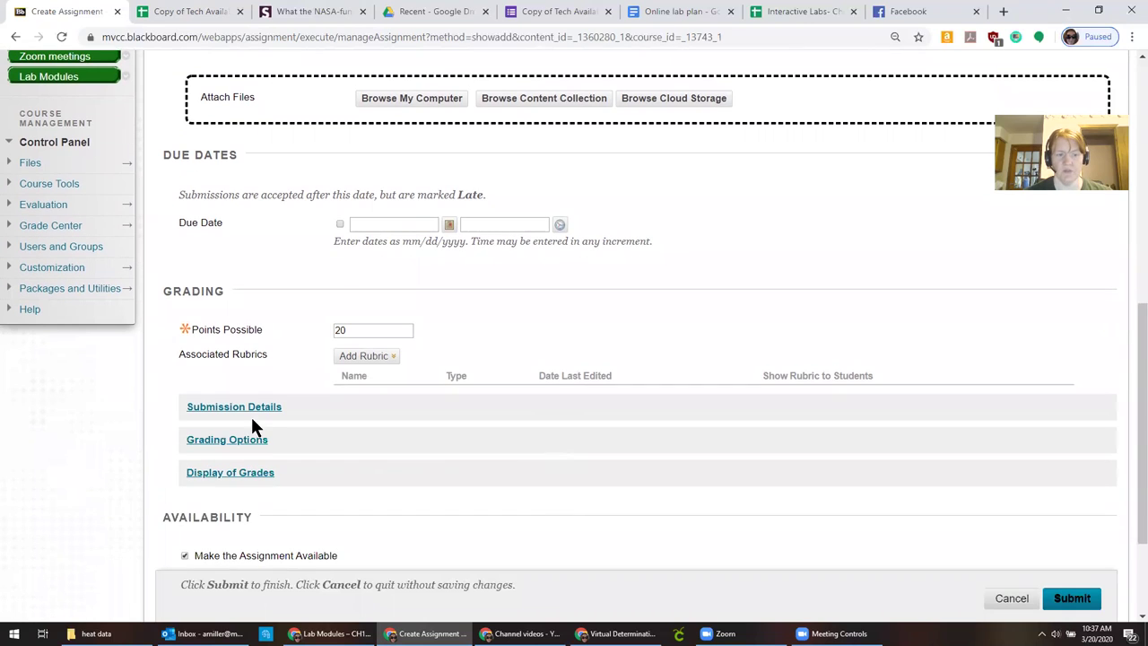
click(252, 409)
scroll(252, 413, down, 1)
scroll(251, 413, down, 1)
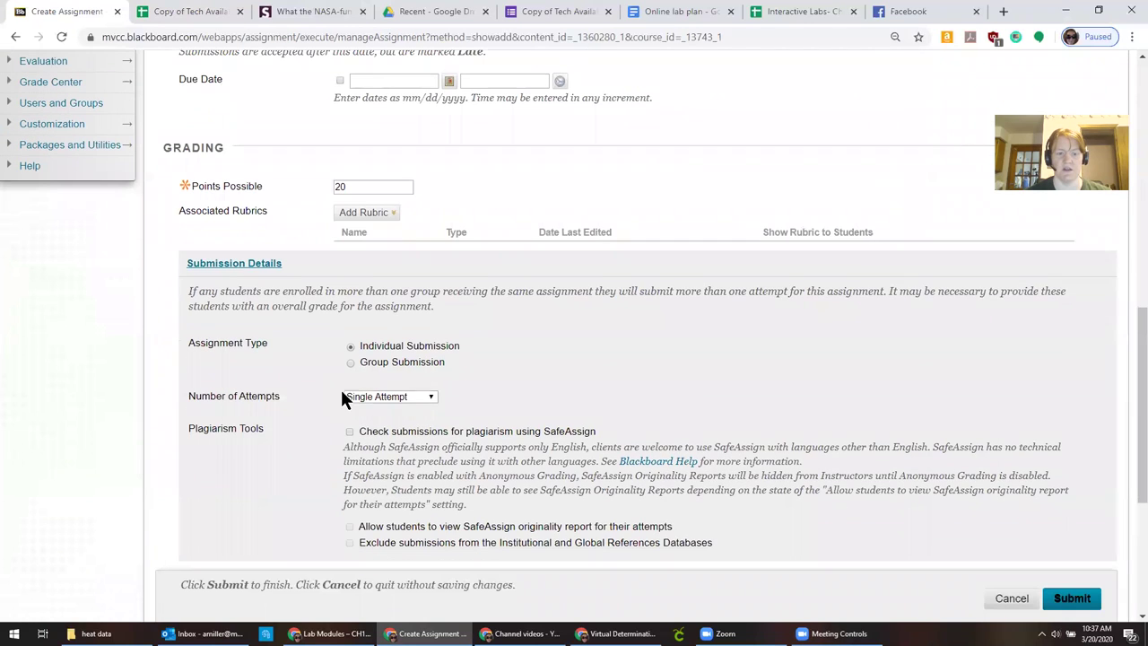
click(350, 397)
click(366, 432)
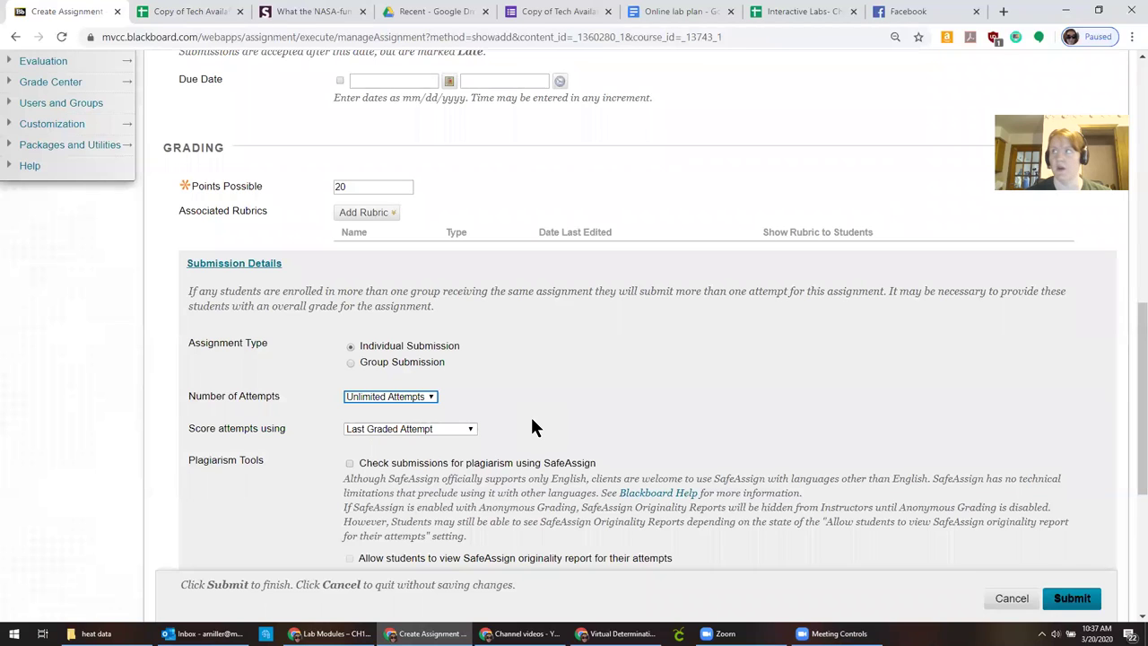
scroll(532, 427, down, 1)
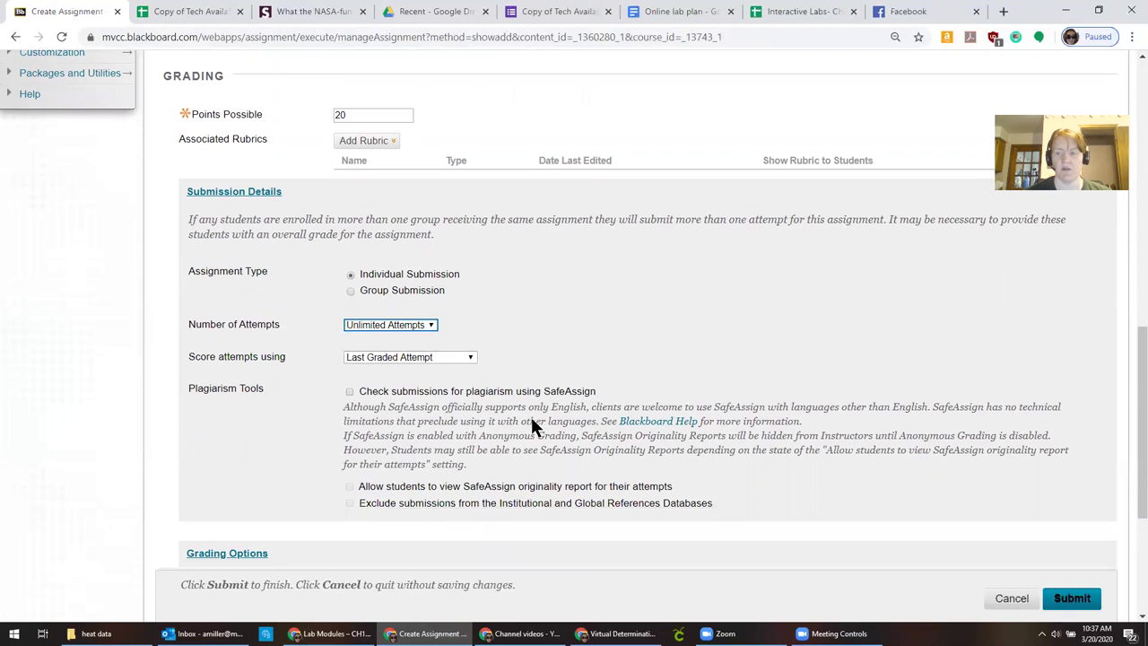
click(433, 357)
click(427, 381)
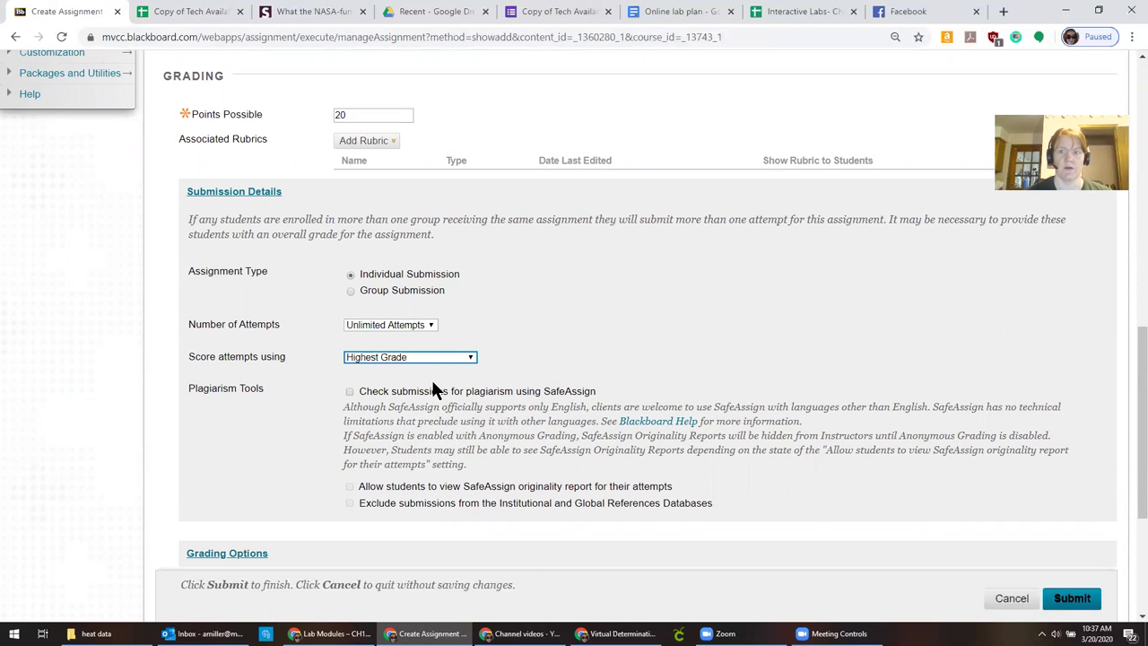
Enable SafeAssign plagiarism checking with originality reports viewable by students, and submit the assignment.
click(349, 392)
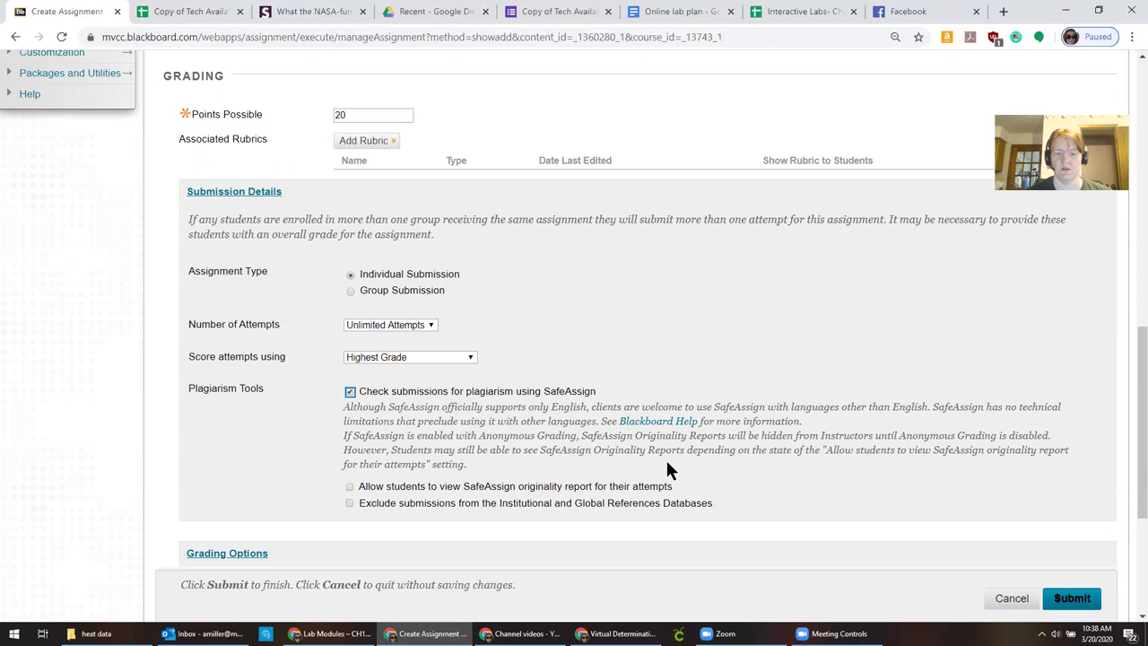
click(350, 486)
scroll(942, 373, down, 2)
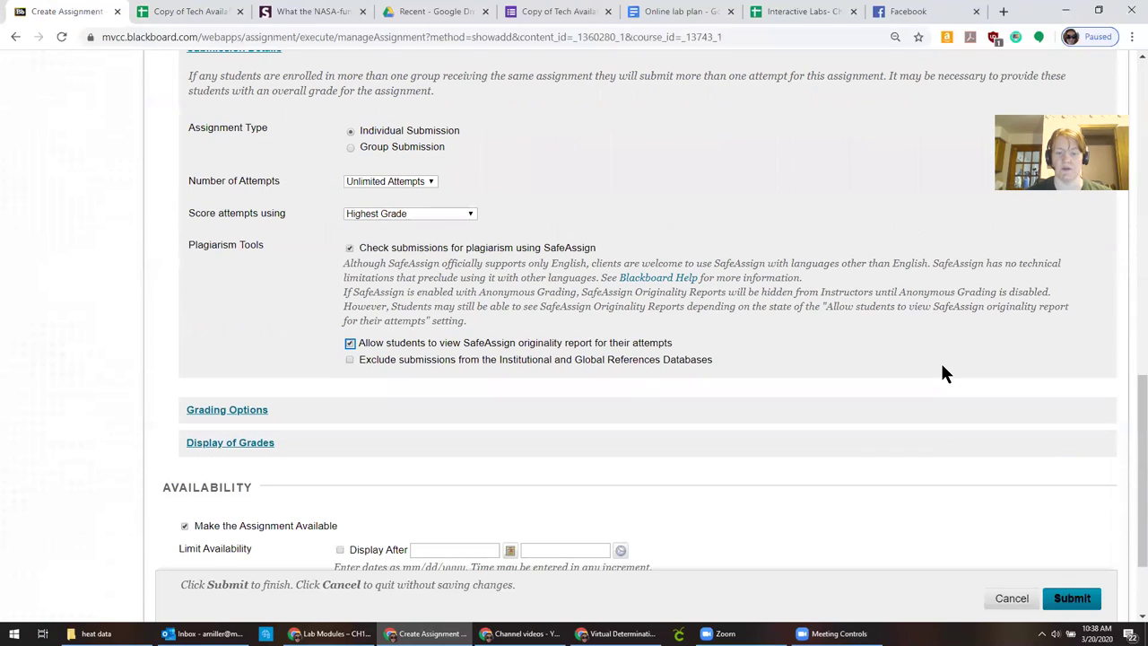
click(1094, 597)
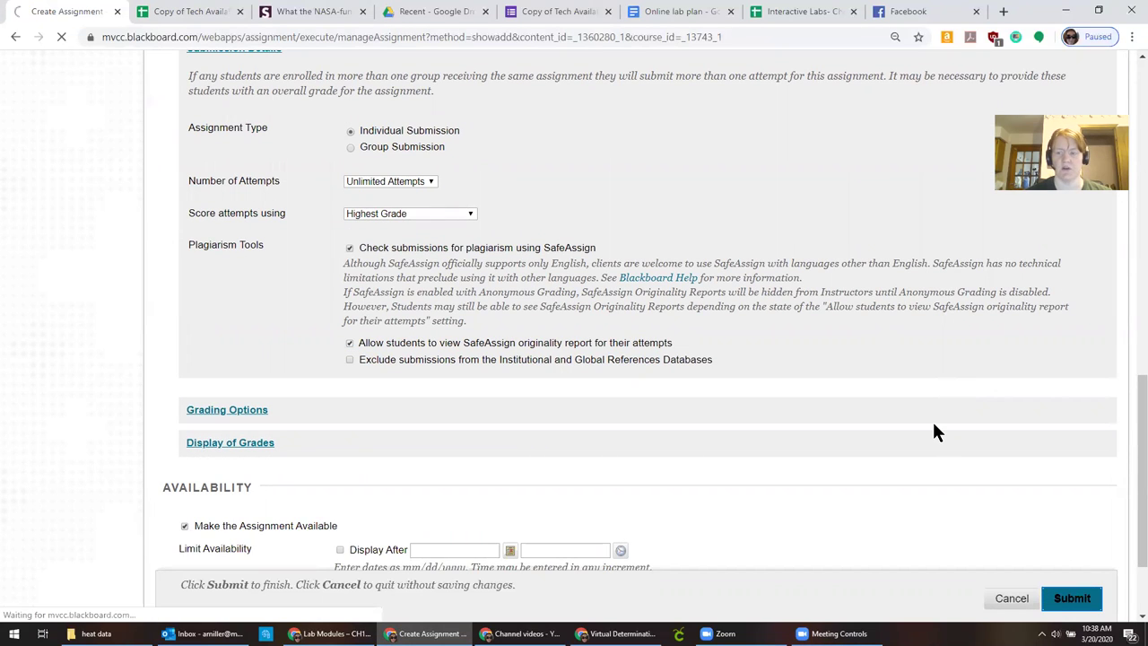
scroll(609, 381, down, 1)
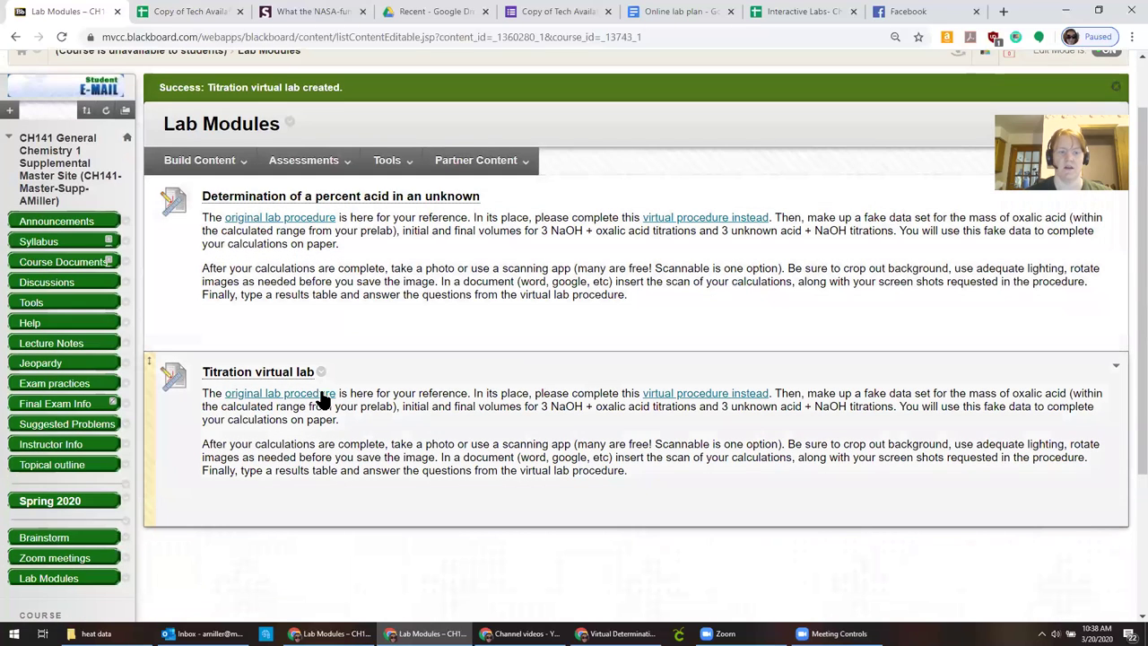